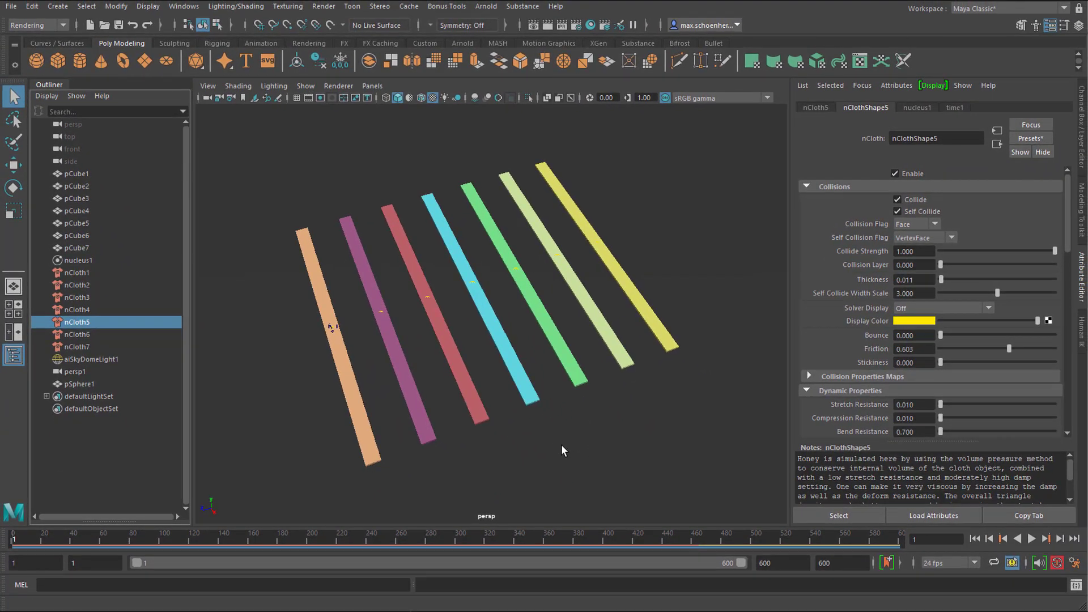
Select the green strip and examine its mesh subdivisions and the thickness of the strips up close and from several angles
left_click(486, 227)
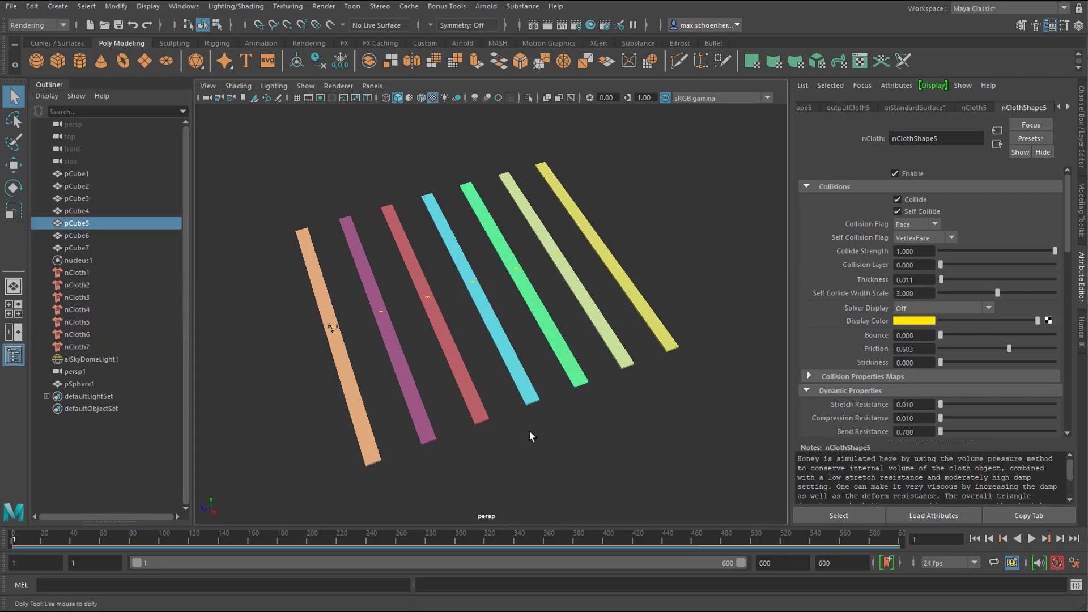
scroll(529, 430, "up", 6)
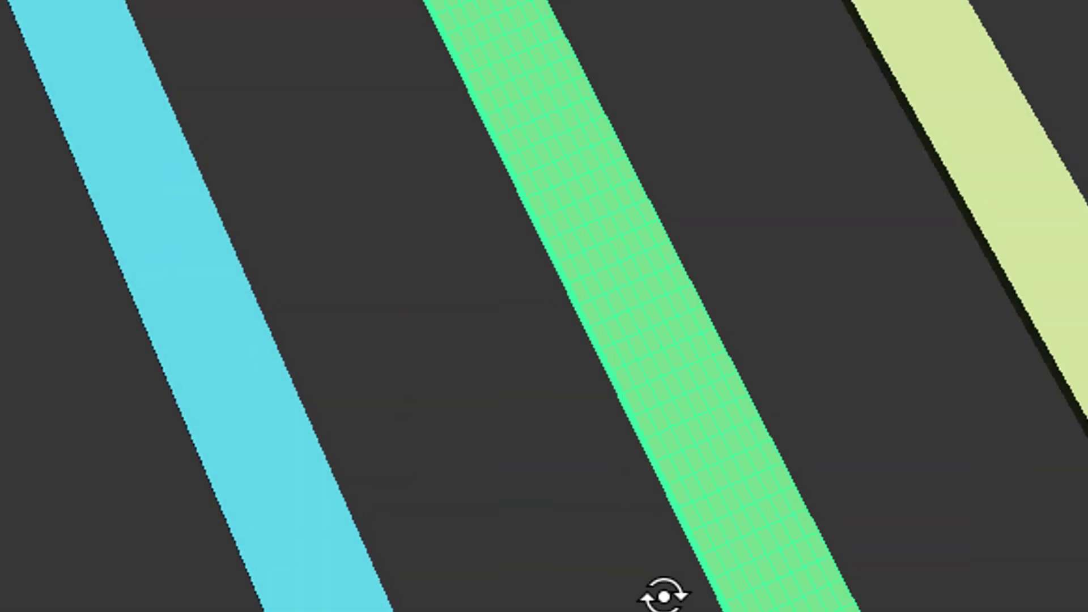
left_click_drag(626, 402, 559, 368, "alt")
left_click_drag(463, 484, 672, 426, "alt")
right_click_drag(670, 422, 1018, 485, "alt")
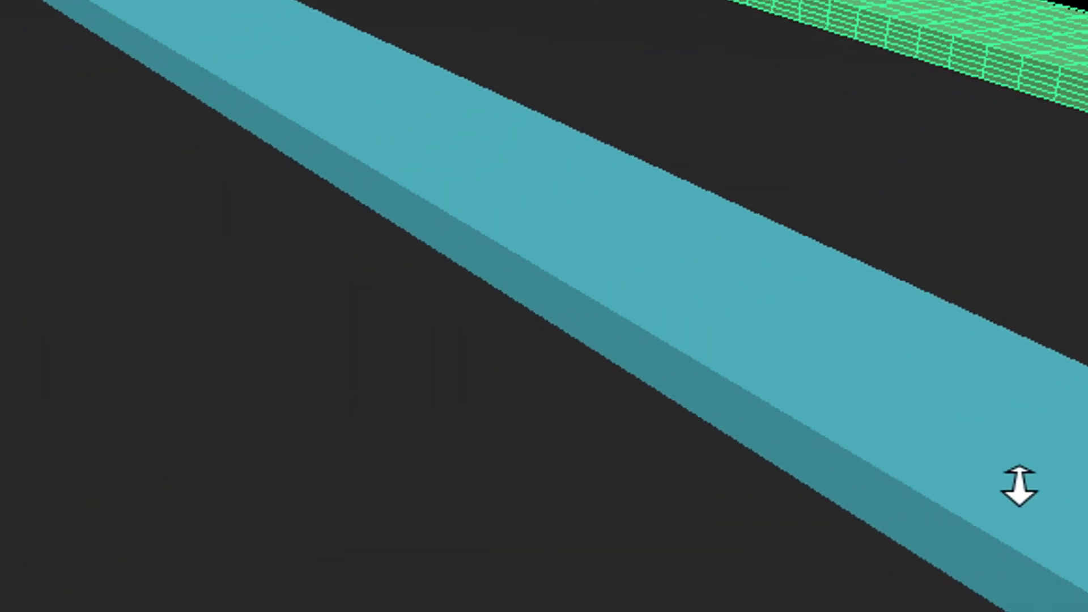
middle_click_drag(816, 334, 673, 479, "alt")
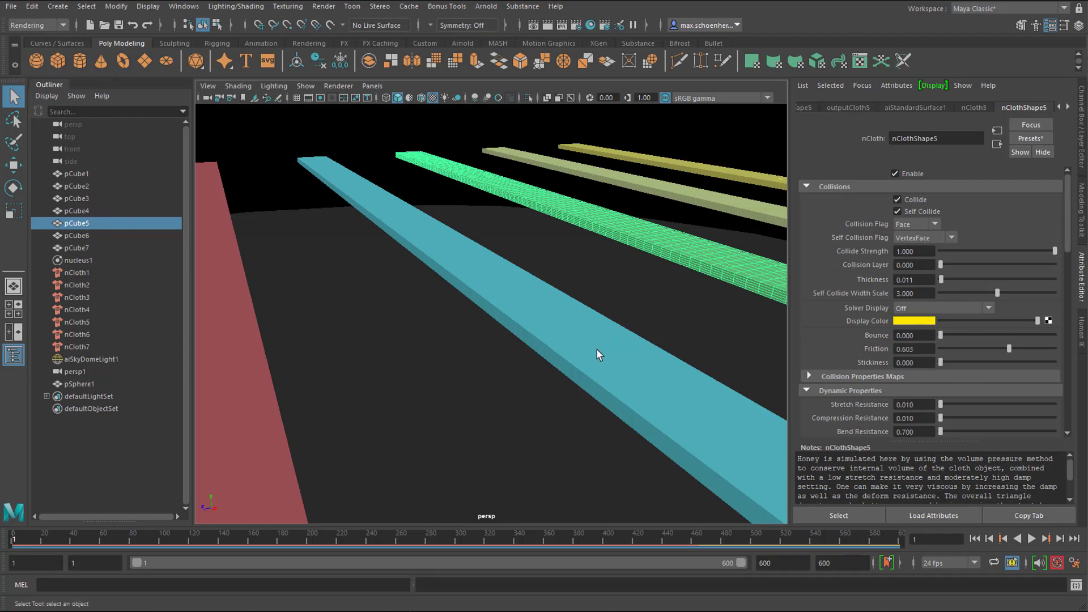
right_click_drag(597, 349, 470, 408, "alt")
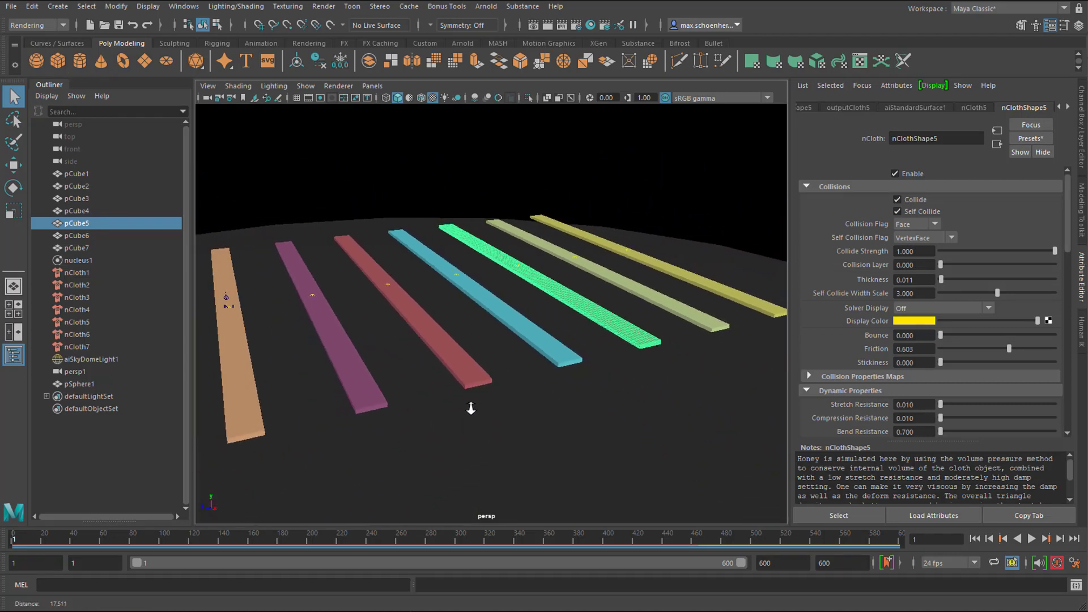
left_click_drag(470, 408, 476, 376, "alt")
left_click_drag(546, 389, 544, 393, "alt")
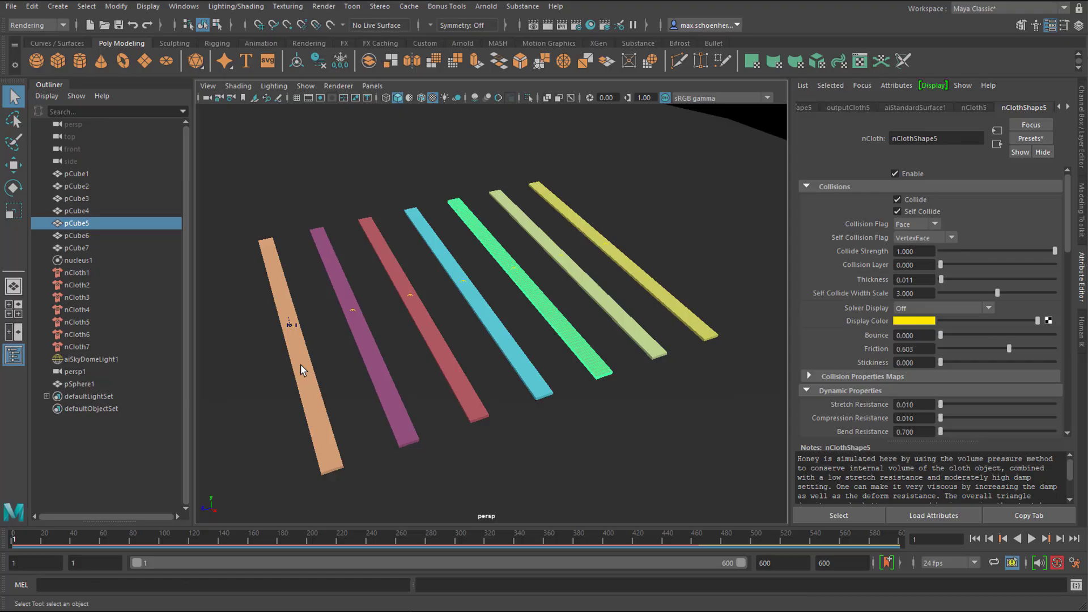
Select the orange strip and review its nCloth collision and dynamic properties
left_click(302, 367)
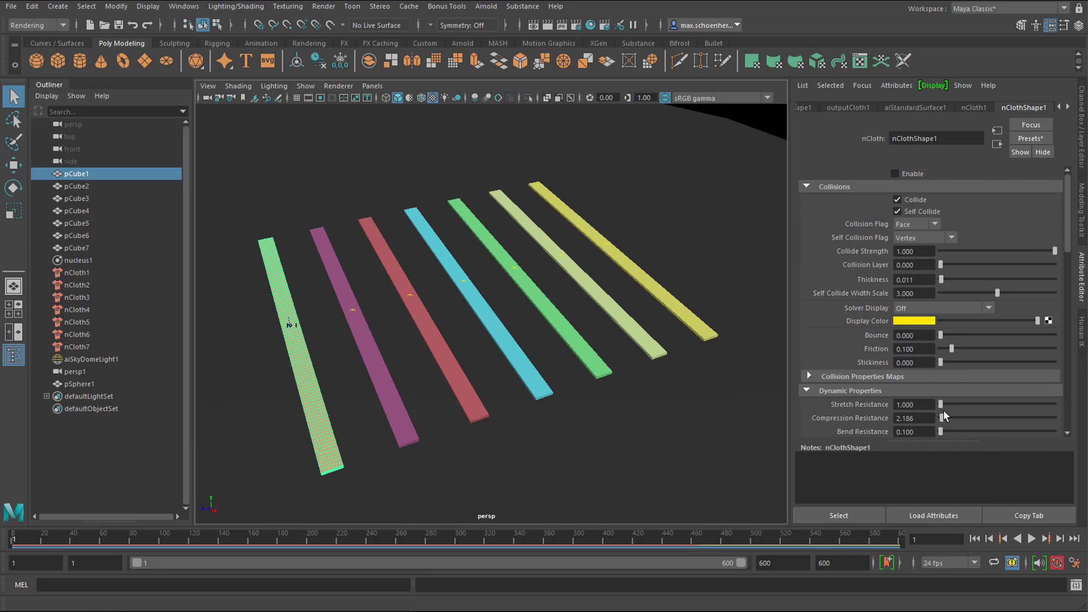
scroll(964, 387, "down", 3)
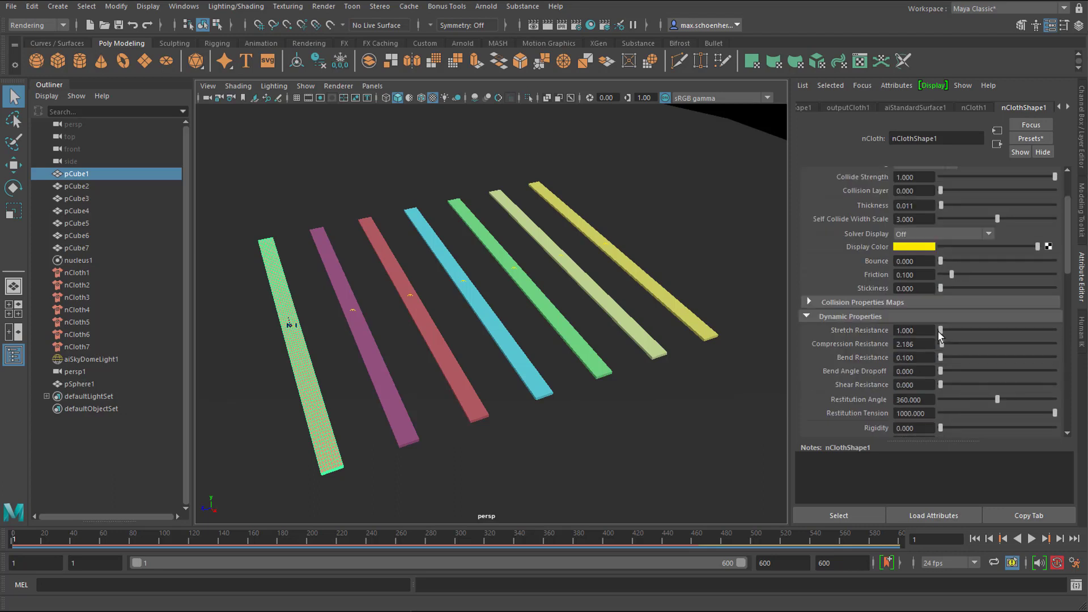
scroll(963, 338, "up", 3)
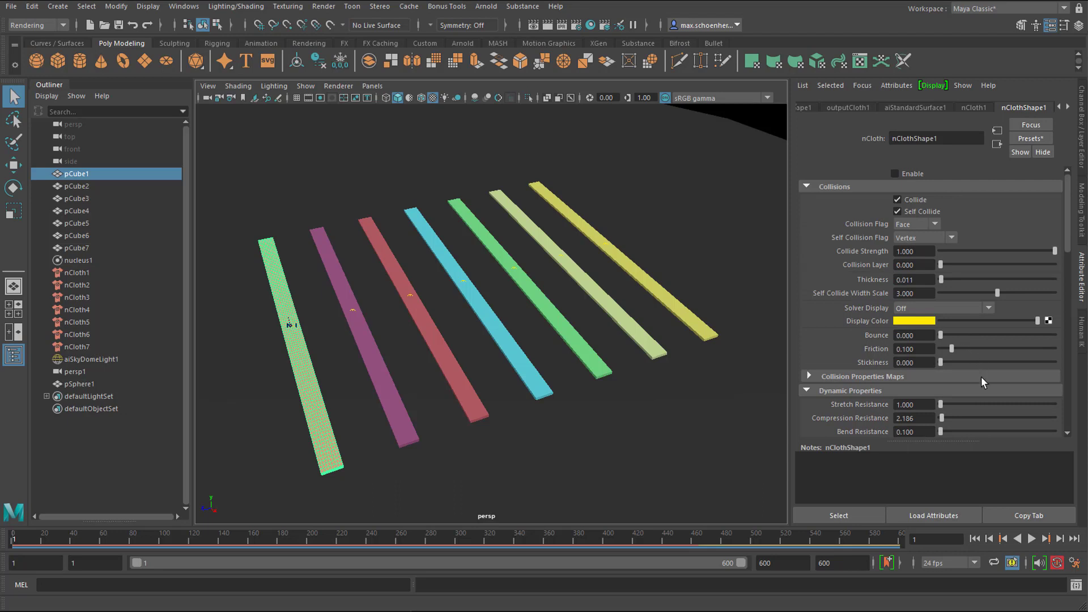
Select the purple strip and review its nCloth settings from the collisions through the dynamic properties to the pressure settings
left_click(387, 398)
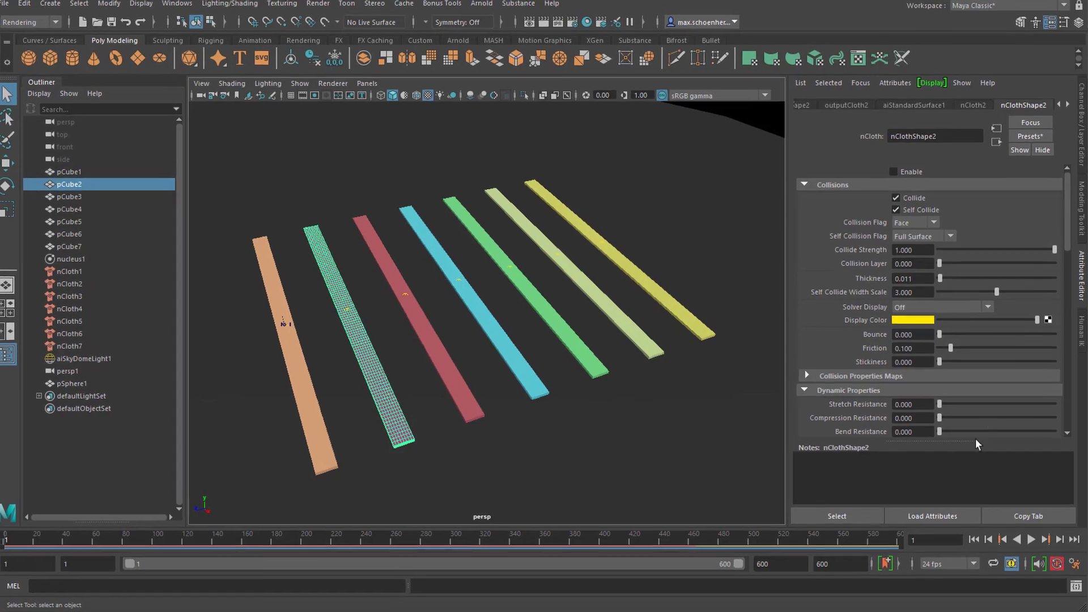
scroll(1000, 412, "down", 10)
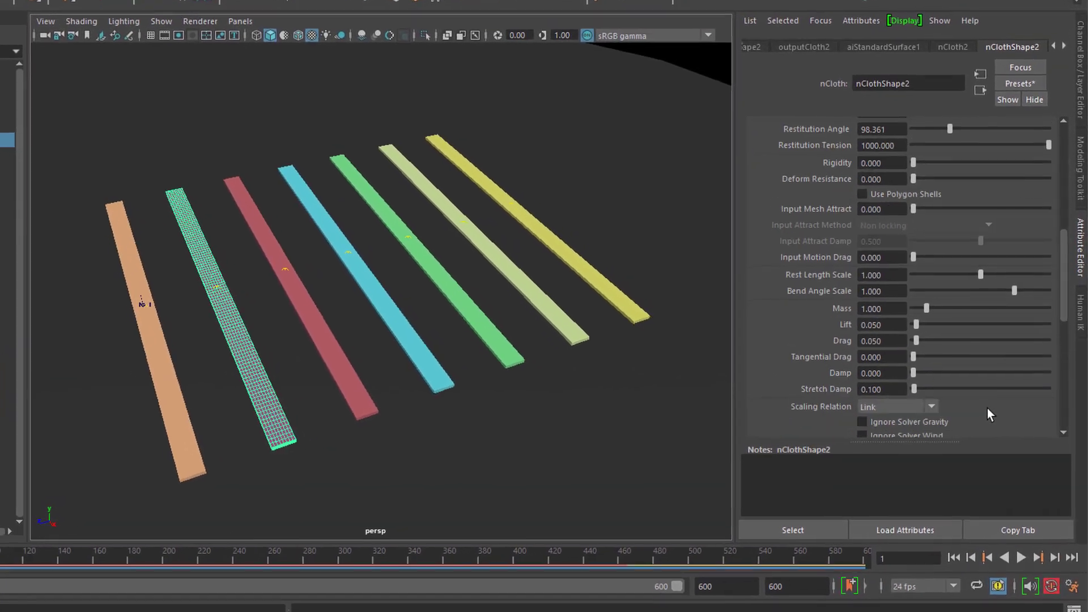
scroll(986, 407, "down", 5)
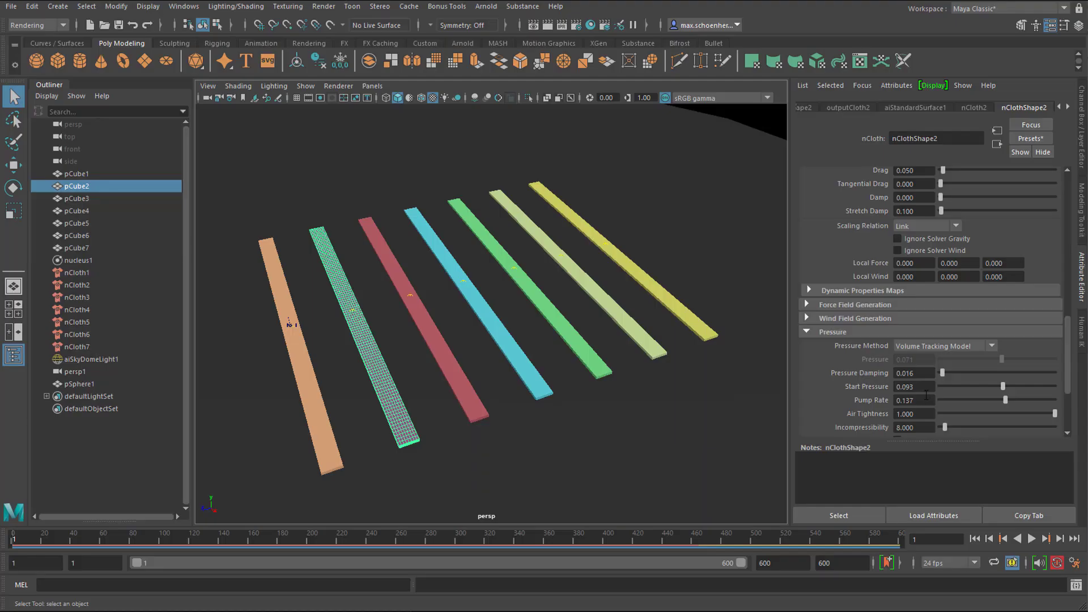
scroll(639, 322, "up", 10)
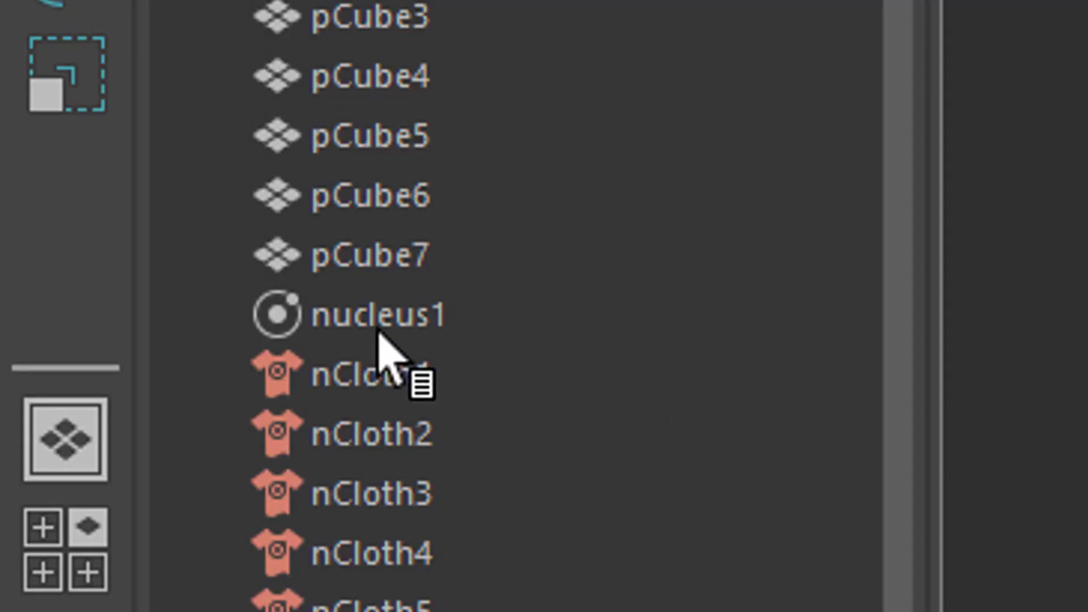
Select the nucleus1 solver, play the cloth simulation from frame 1 and stop it at frame 34
left_click(380, 329)
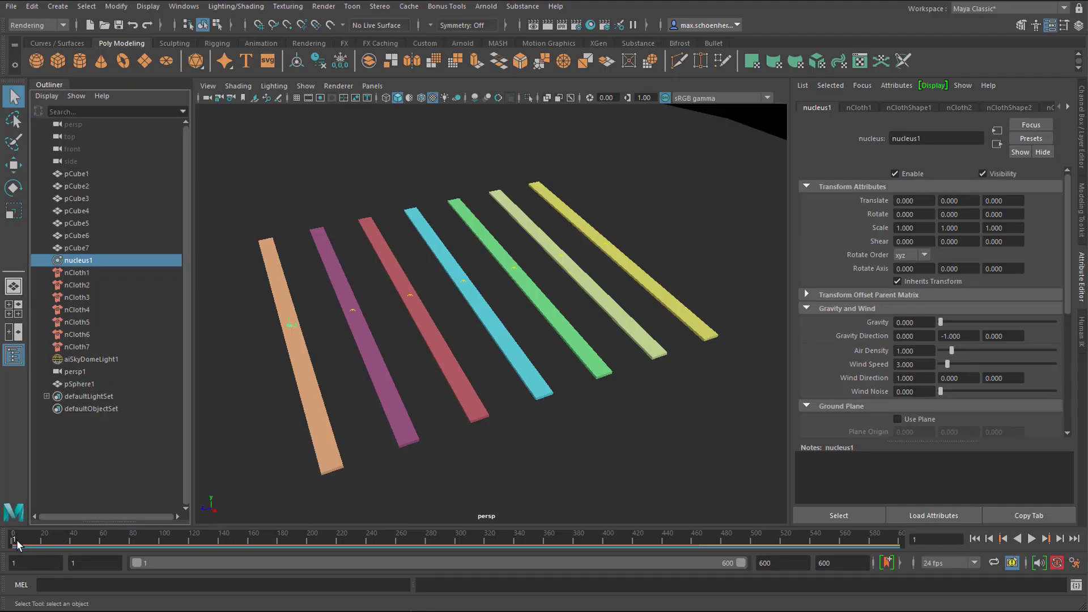
key("alt+v")
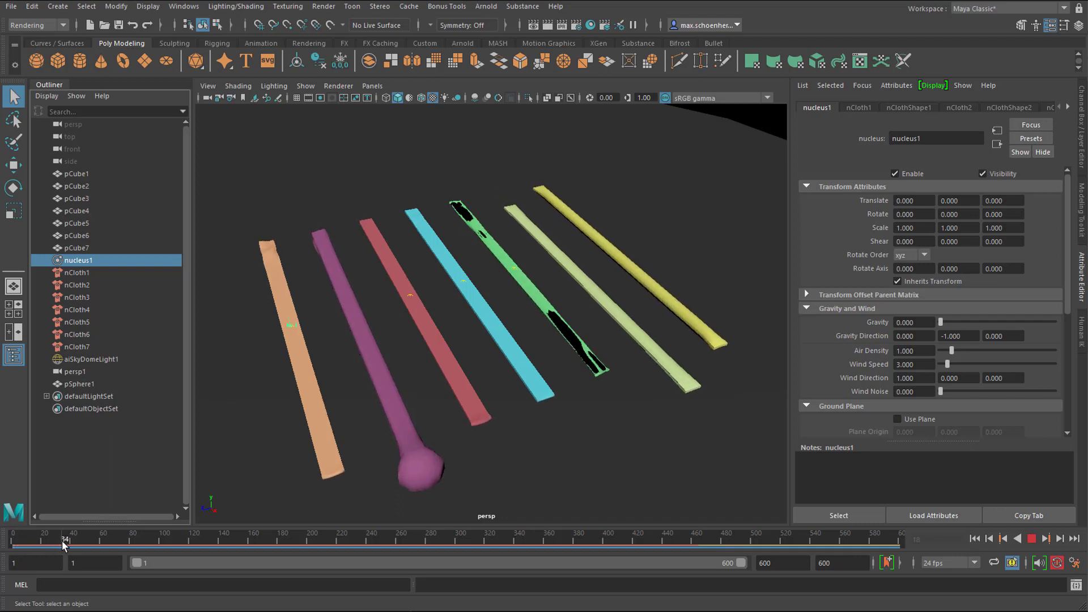
key("alt+v")
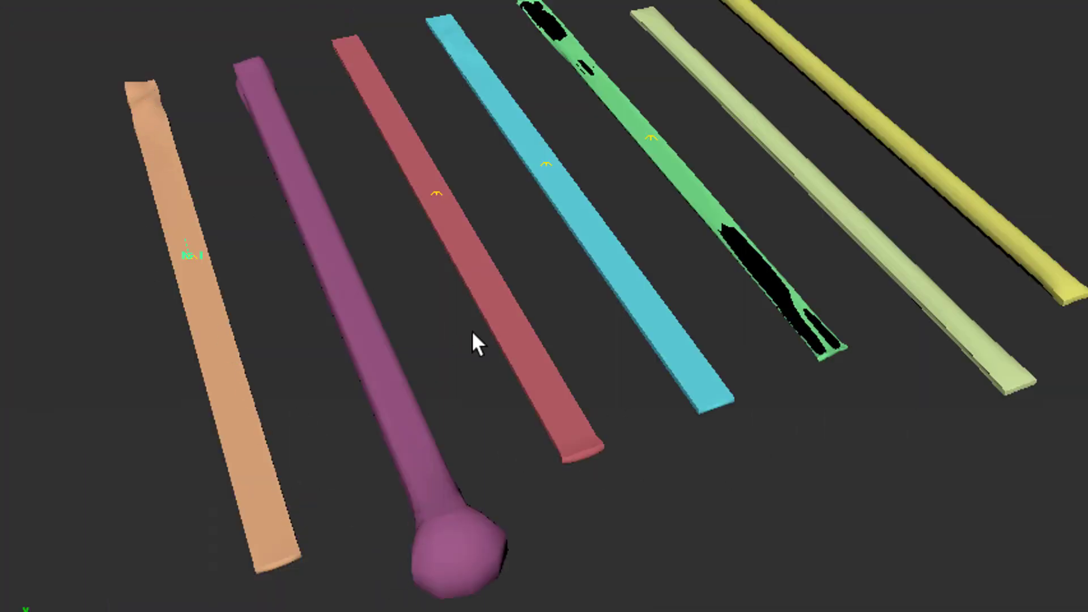
Examine the deformed ends of all seven strips at frame 34 from several sides
middle_click_drag(588, 417, 1087, 440)
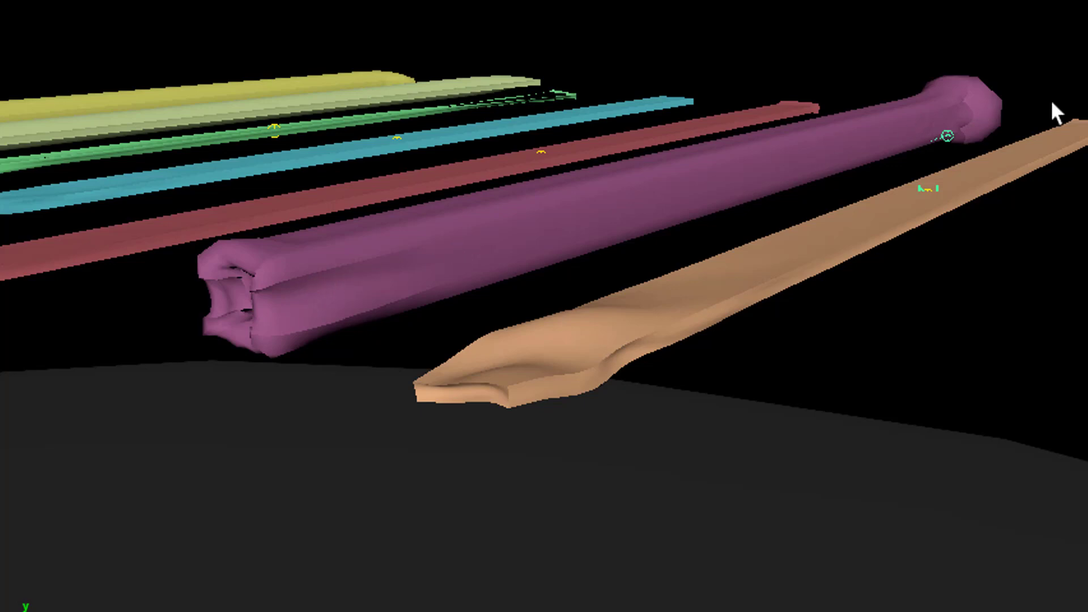
middle_click_drag(857, 192, 662, 501)
left_click_drag(662, 502, 733, 466, "alt")
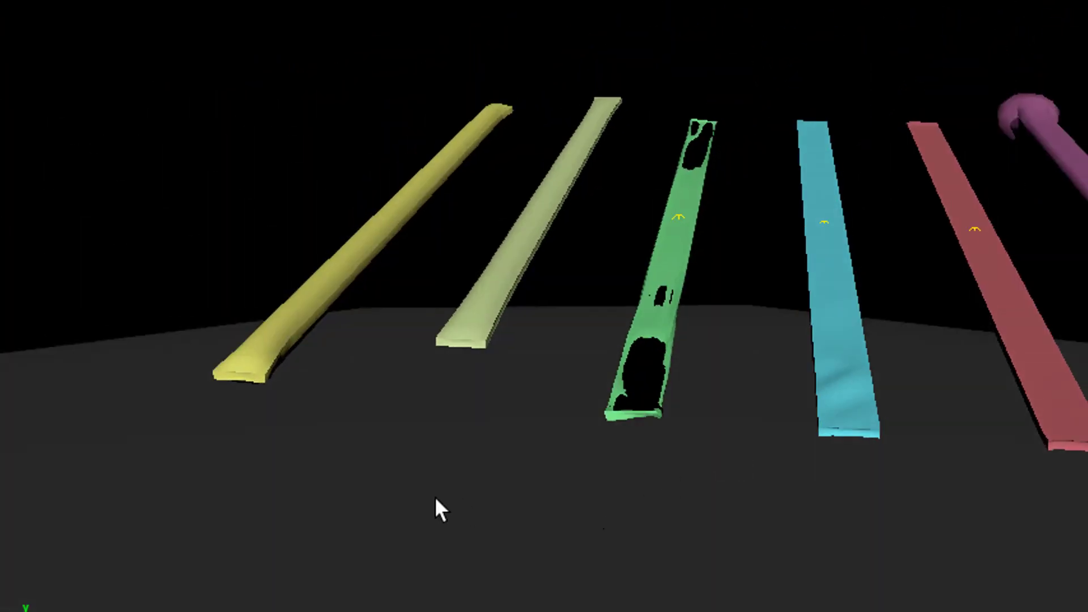
right_click_drag(435, 497, 738, 479, "alt")
middle_click_drag(739, 480, 927, 476, "alt")
left_click_drag(927, 476, 679, 456, "alt")
middle_click_drag(680, 456, 772, 420, "alt")
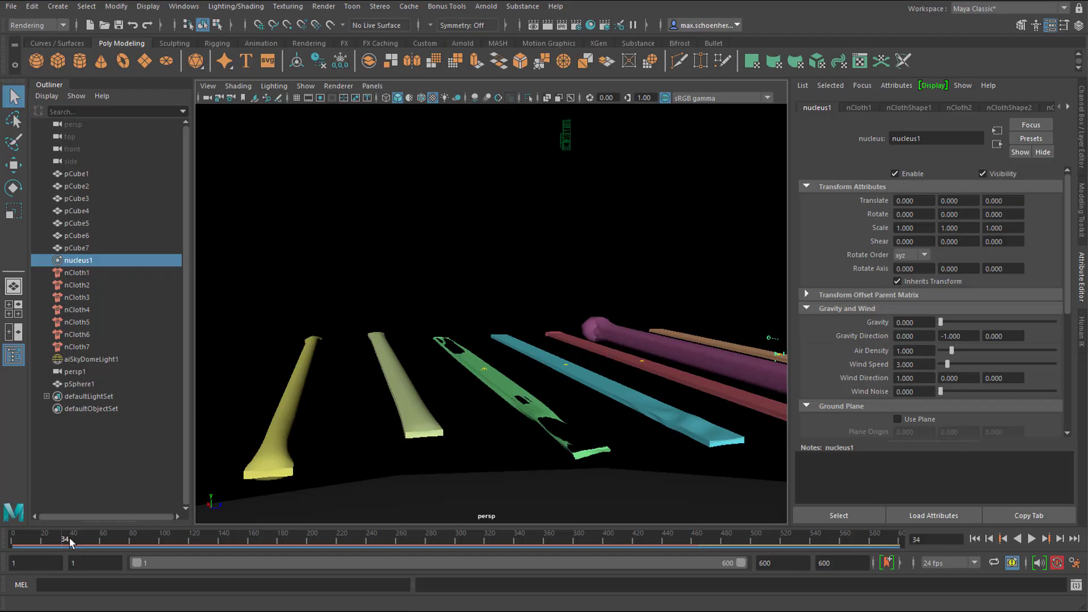
Scrub the simulation forward to frame 153 and back to frame 102, examining the strips' deformation from several angles
left_click_drag(69, 537, 136, 537)
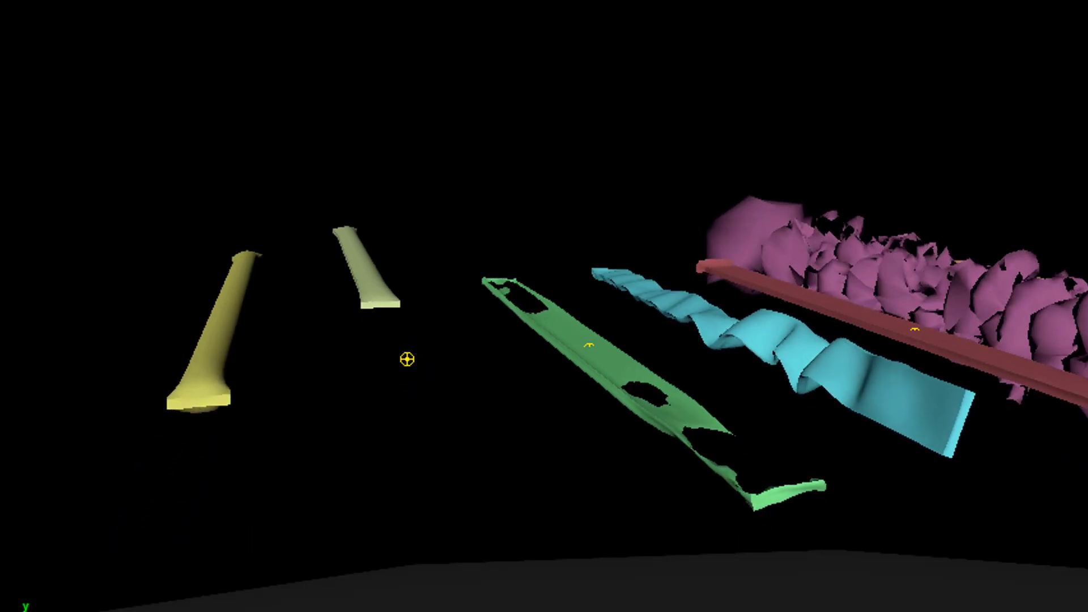
mouse_move(974, 427)
middle_mouse_down("alt")
mouse_move(790, 491)
mouse_move(726, 457)
middle_mouse_up("alt")
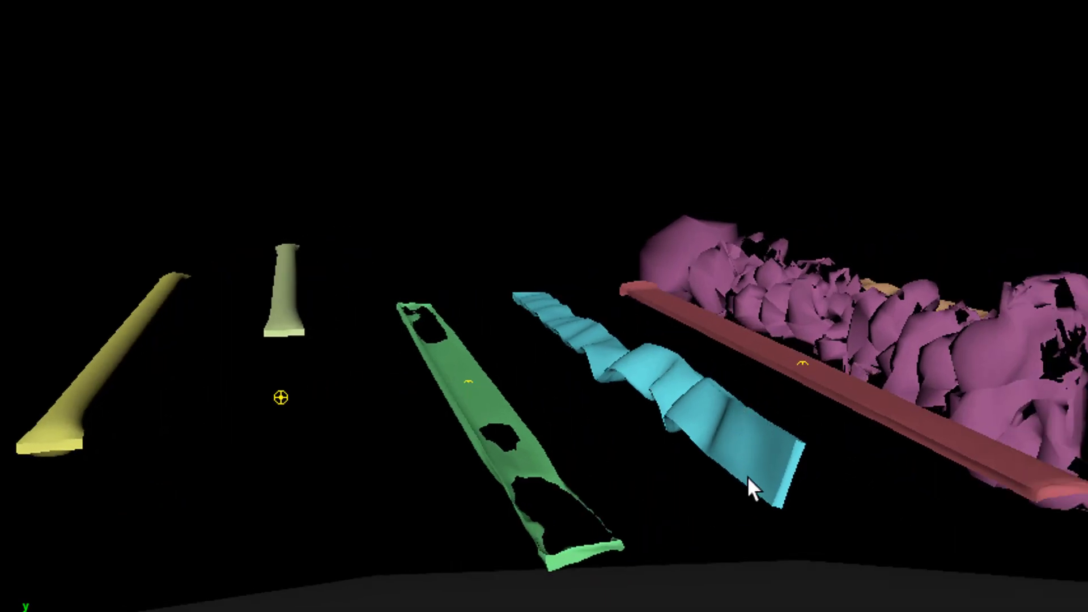
left_click_drag(747, 476, 687, 496, "alt")
left_click_drag(985, 452, 362, 537, "alt")
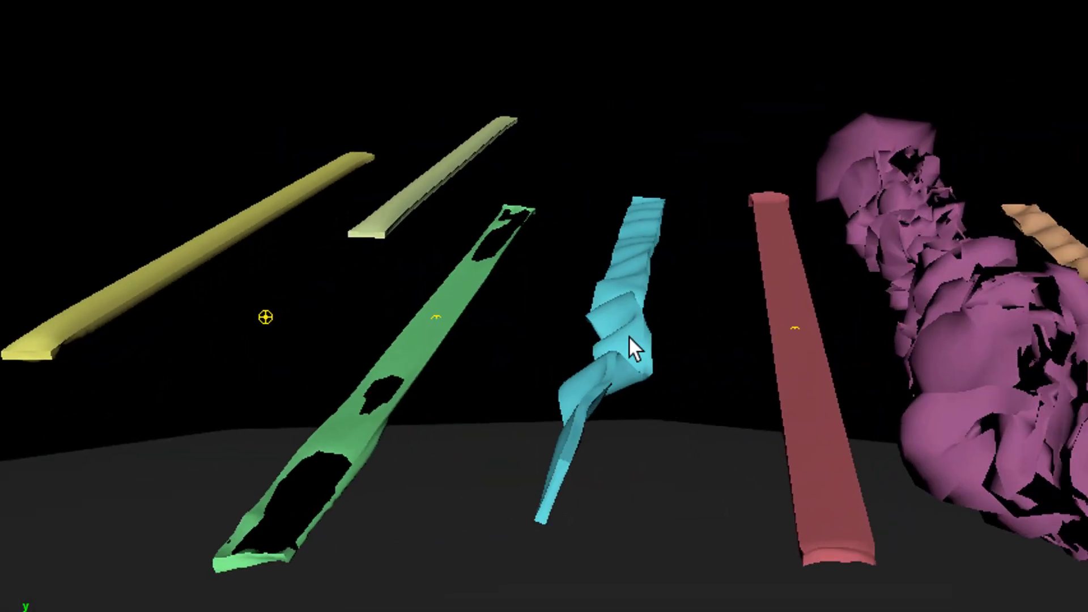
left_click_drag(767, 481, 677, 498, "alt")
middle_click_drag(993, 311, 474, 240, "alt")
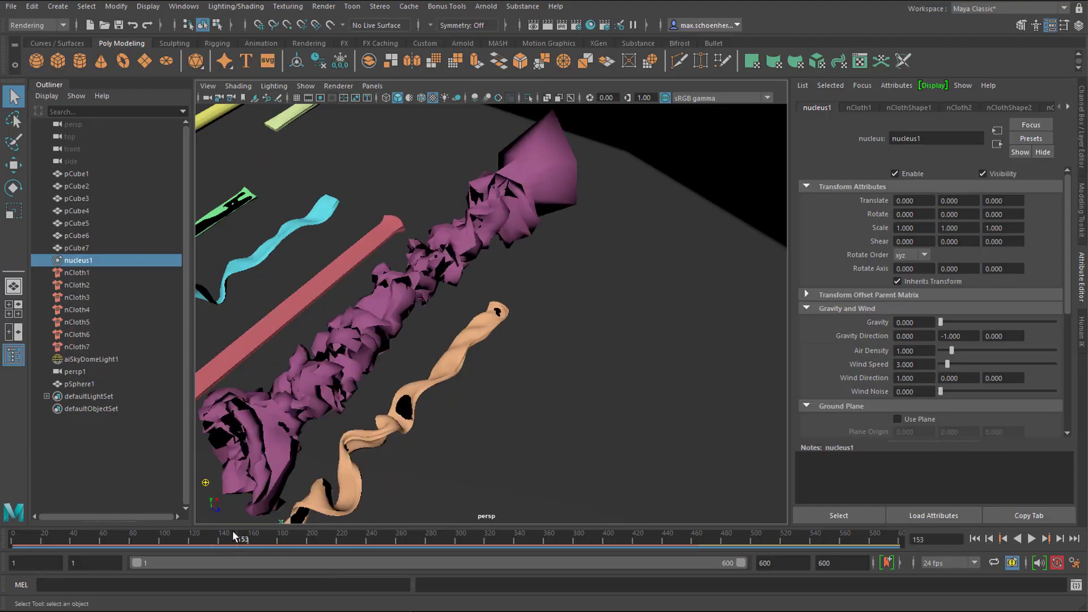
left_click_drag(234, 535, 168, 541)
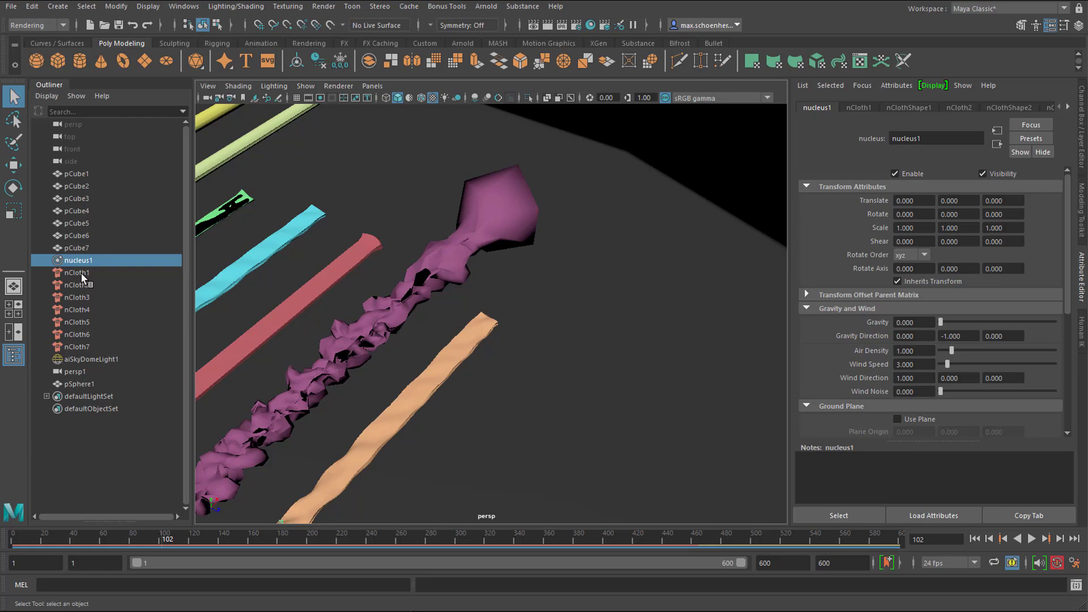
Select nCloth1 and review its self collision flag options, collision properties maps and dynamic properties
left_click(80, 273)
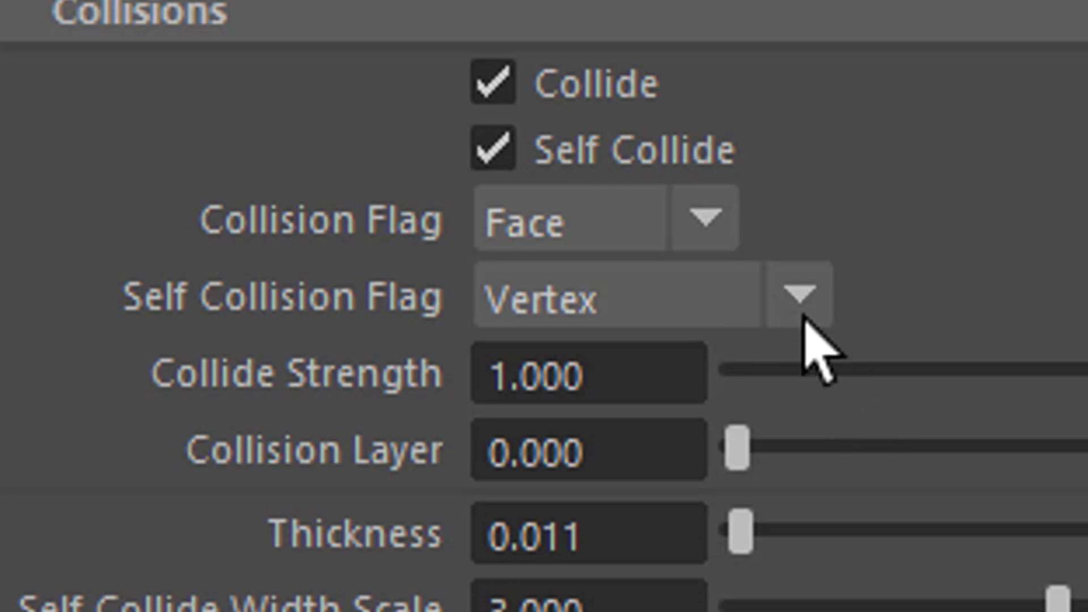
left_click(801, 296)
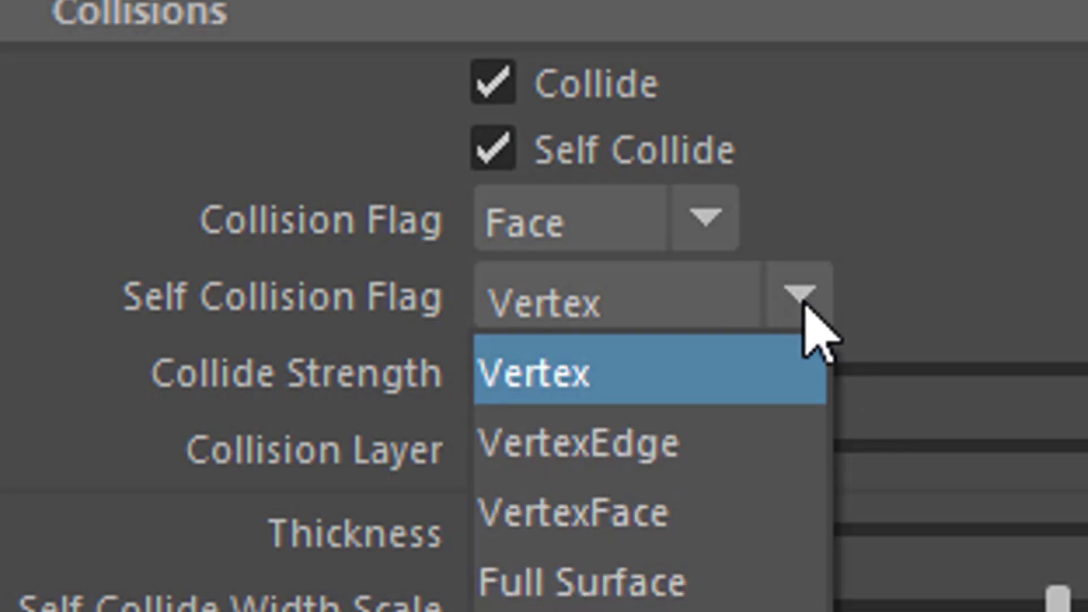
left_click(803, 306)
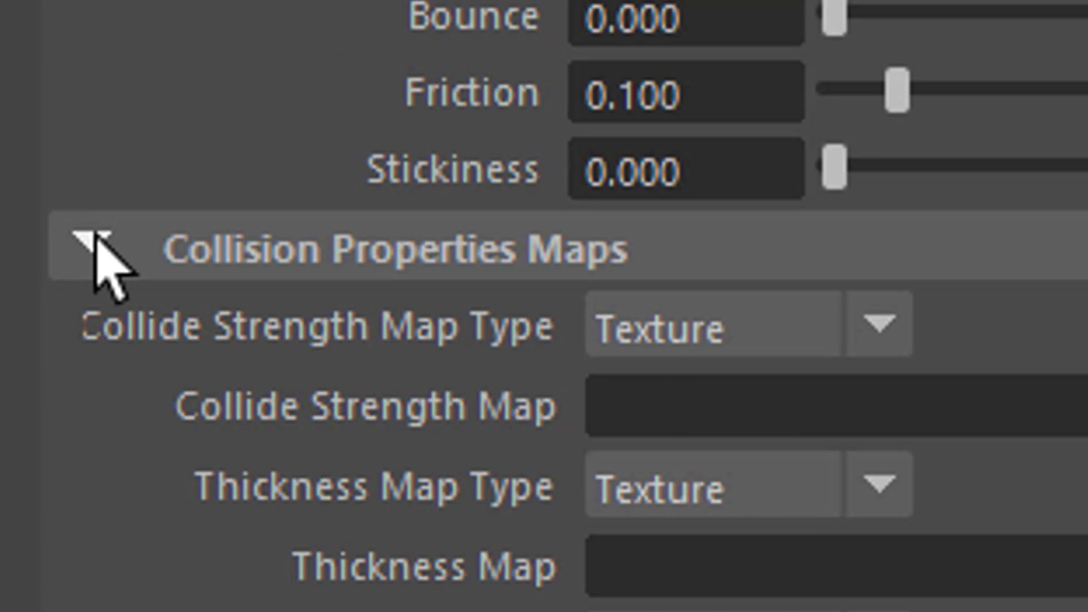
left_click(95, 241)
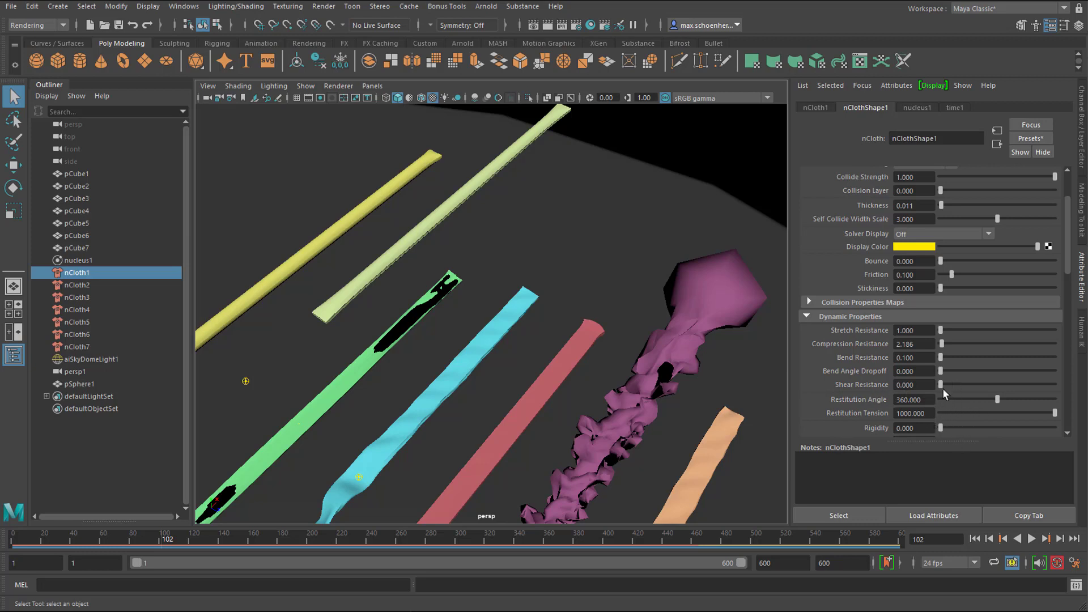
mouse_move(1065, 256)
left_mouse_down()
mouse_move(1080, 365)
mouse_move(1072, 236)
left_mouse_up()
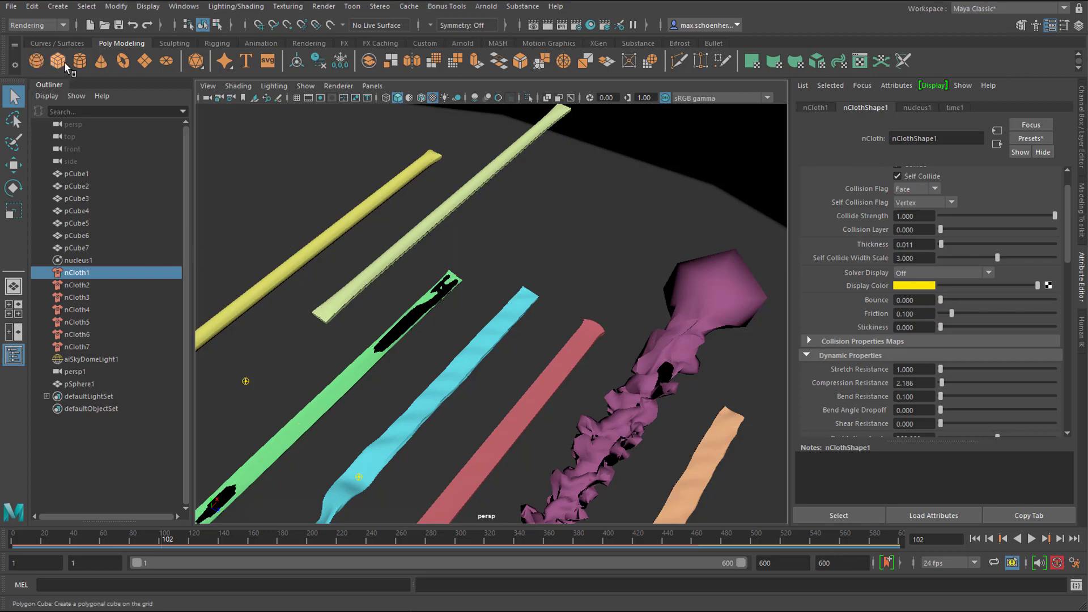
Create a polygon sphere and bring it into view beside the orange strip
left_click(36, 61)
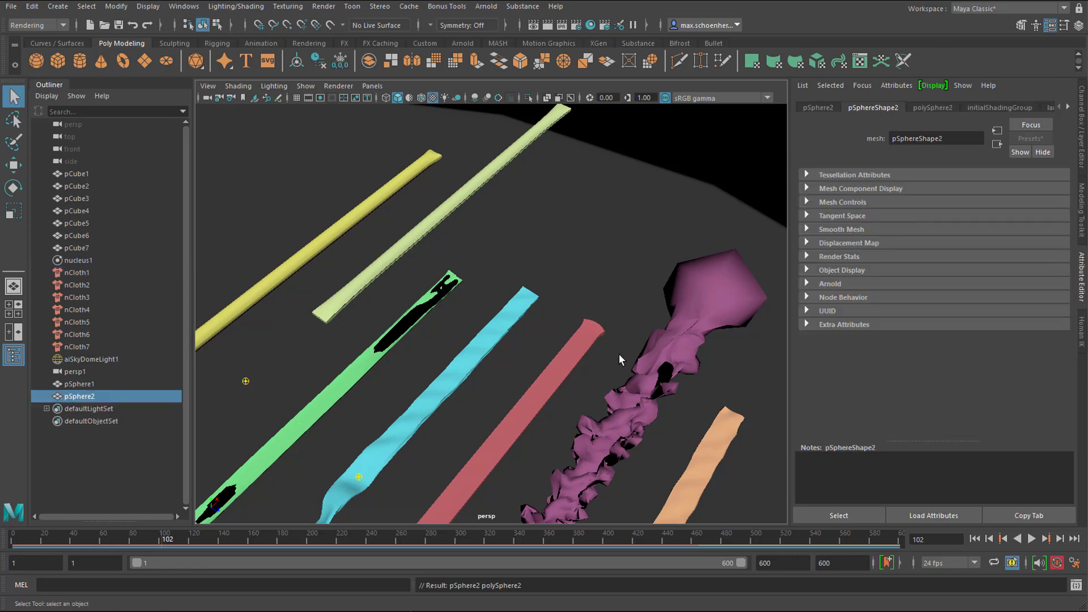
right_click_drag(619, 353, 128, 418, "alt")
left_click_drag(550, 452, 556, 430, "alt")
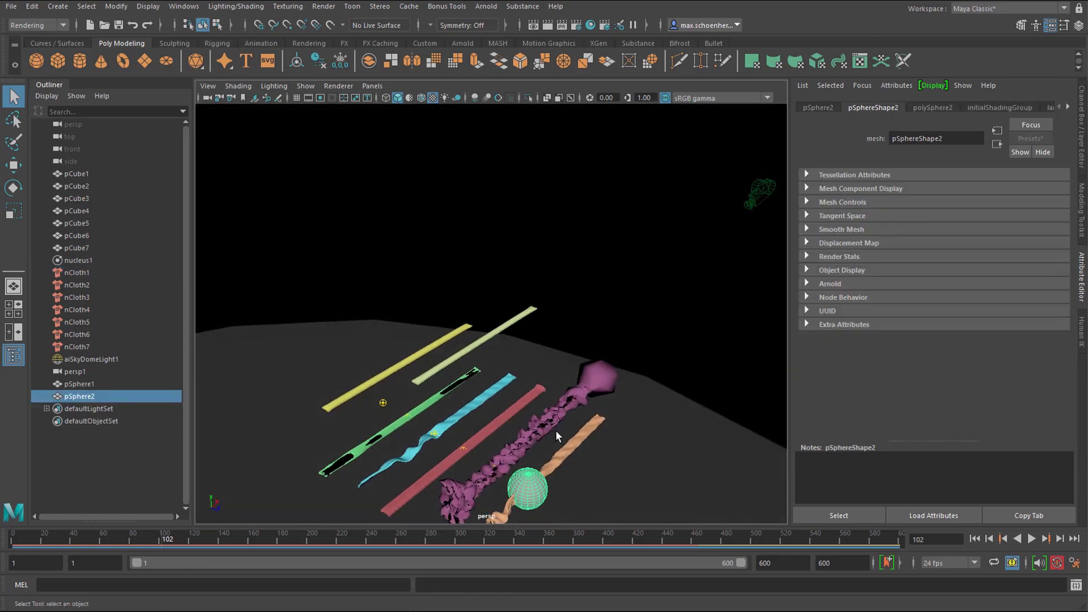
middle_click_drag(555, 430, 541, 230, "alt")
right_click_drag(548, 398, 721, 384, "alt")
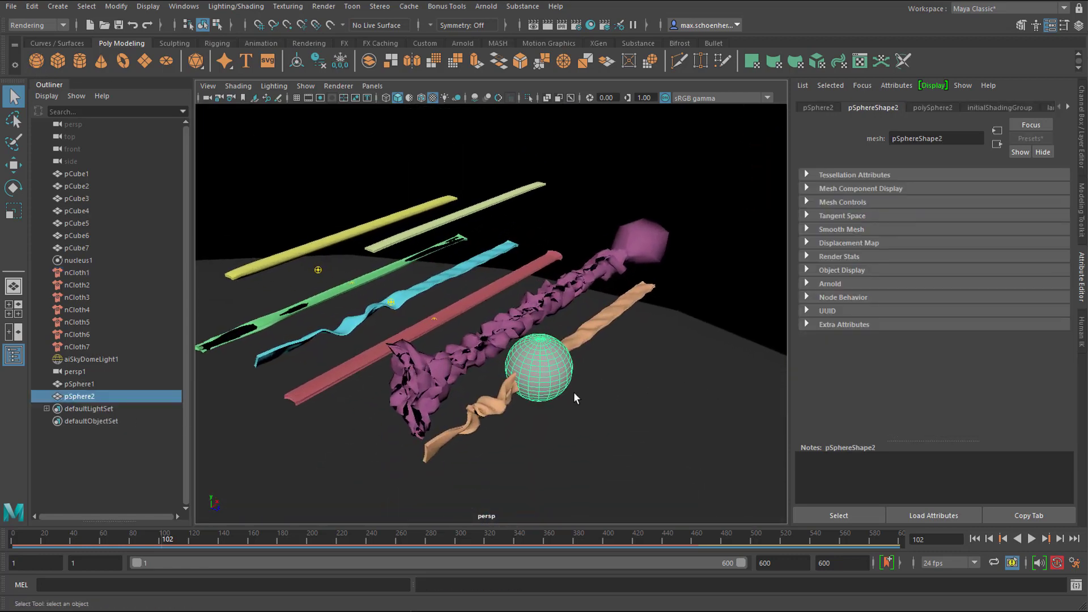
Switch the menu set to FX and show the nCloth commands
left_click(62, 25)
left_click(39, 75)
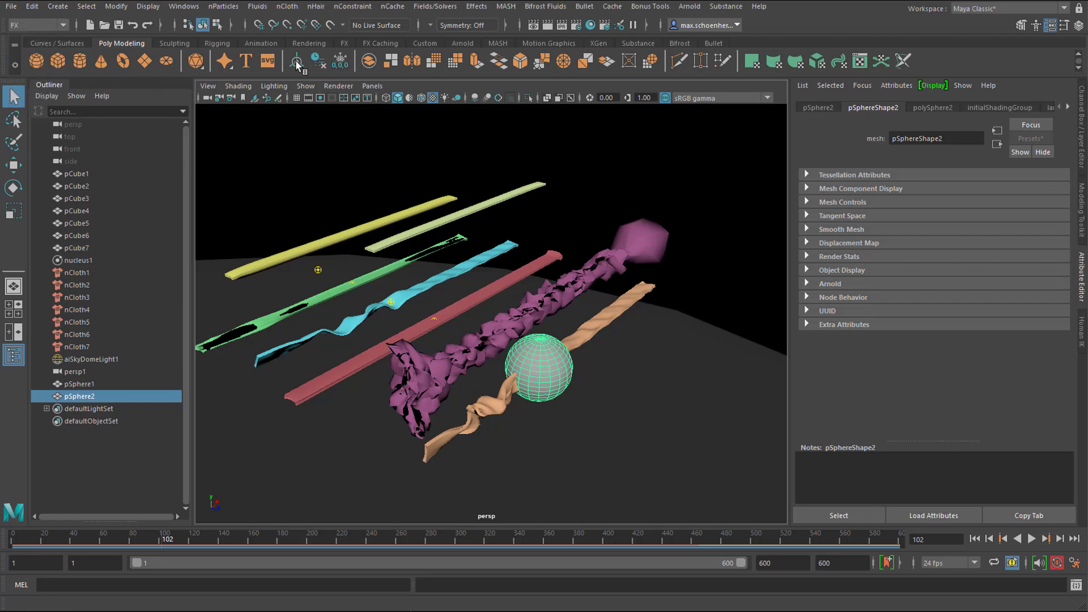
left_click(288, 6)
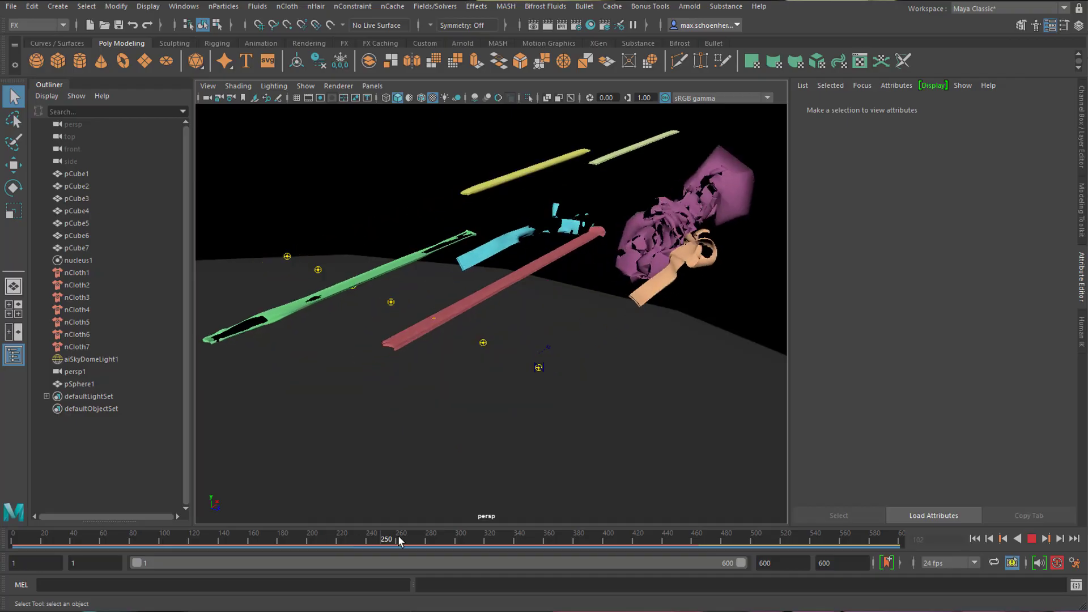
Scrub the simulation back to frame 39
left_click_drag(187, 543, 72, 542)
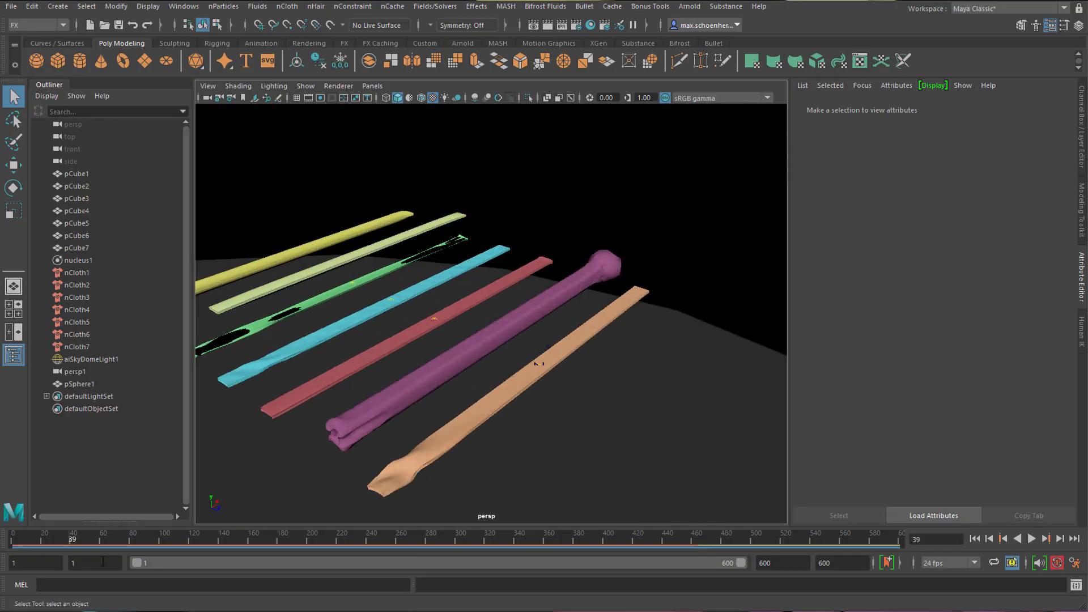